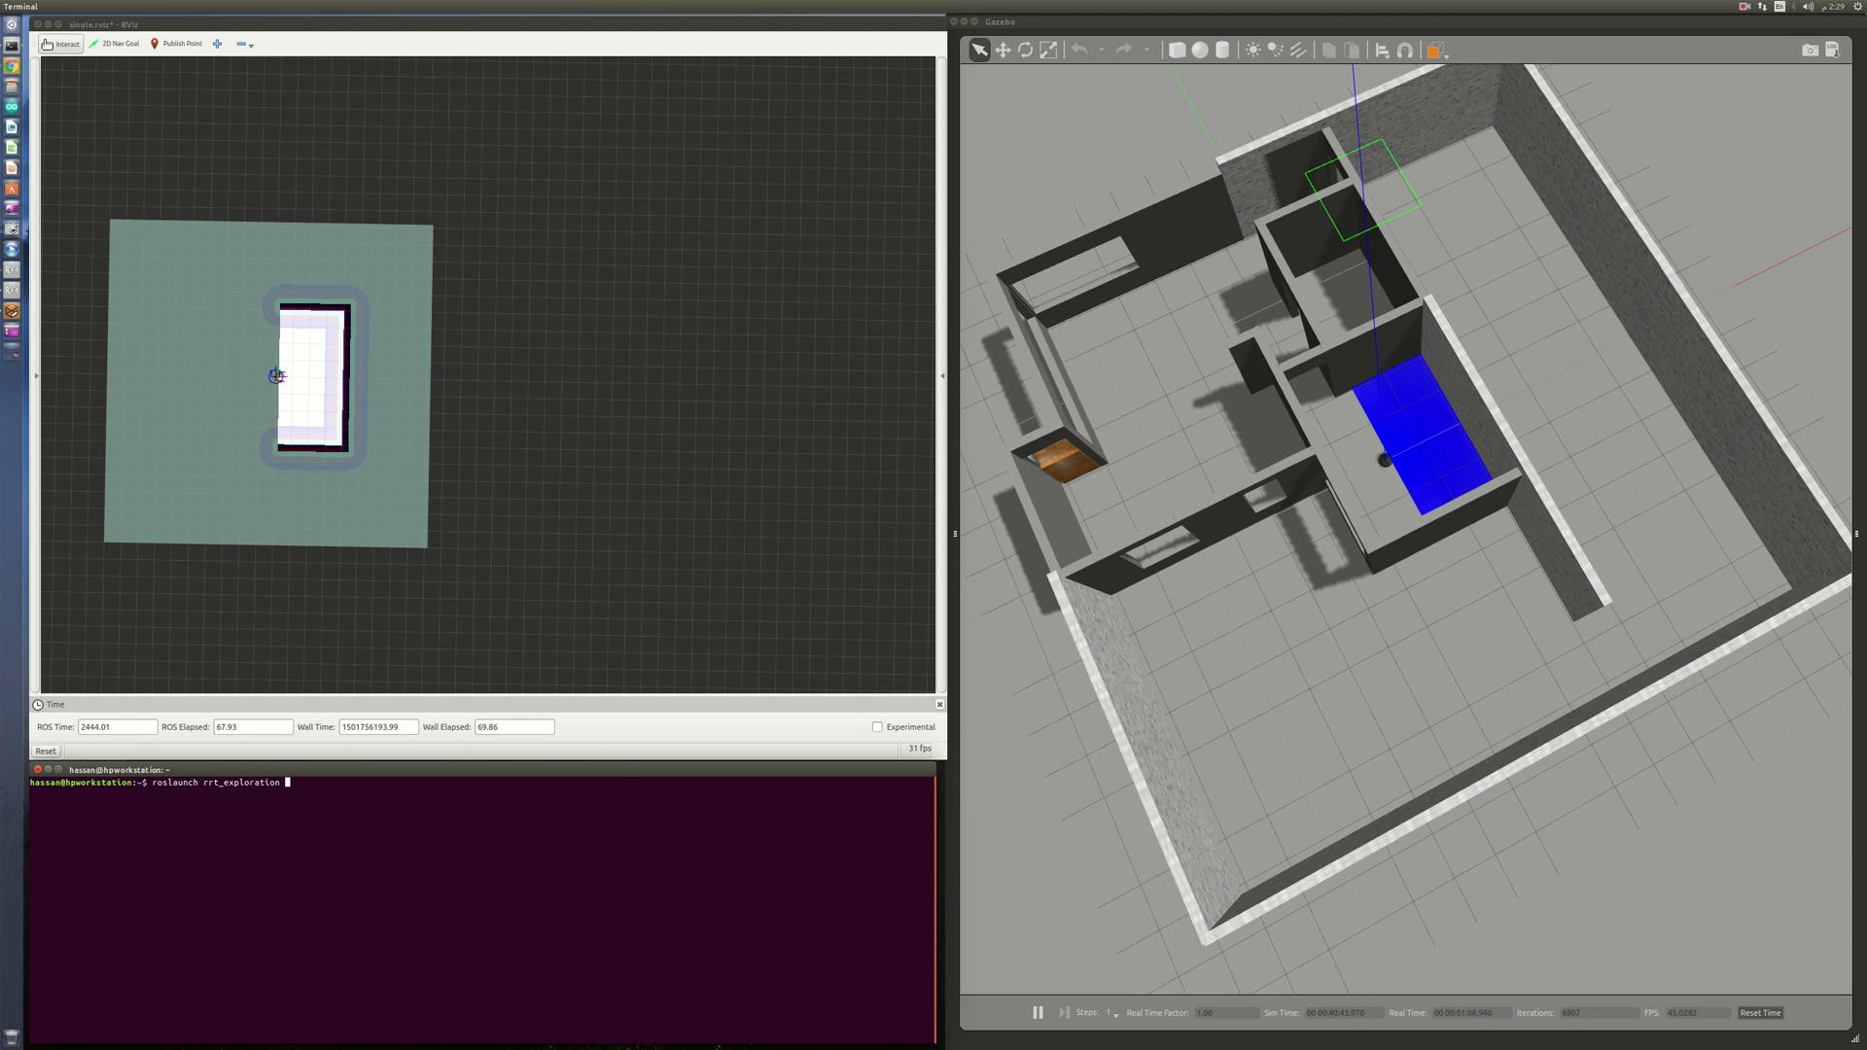
Step: Run rrt_exploration's single.launch so the detector, filter and assigner nodes start
{"action": "key", "text": "Tab"}
{"action": "key", "text": "Tab"}
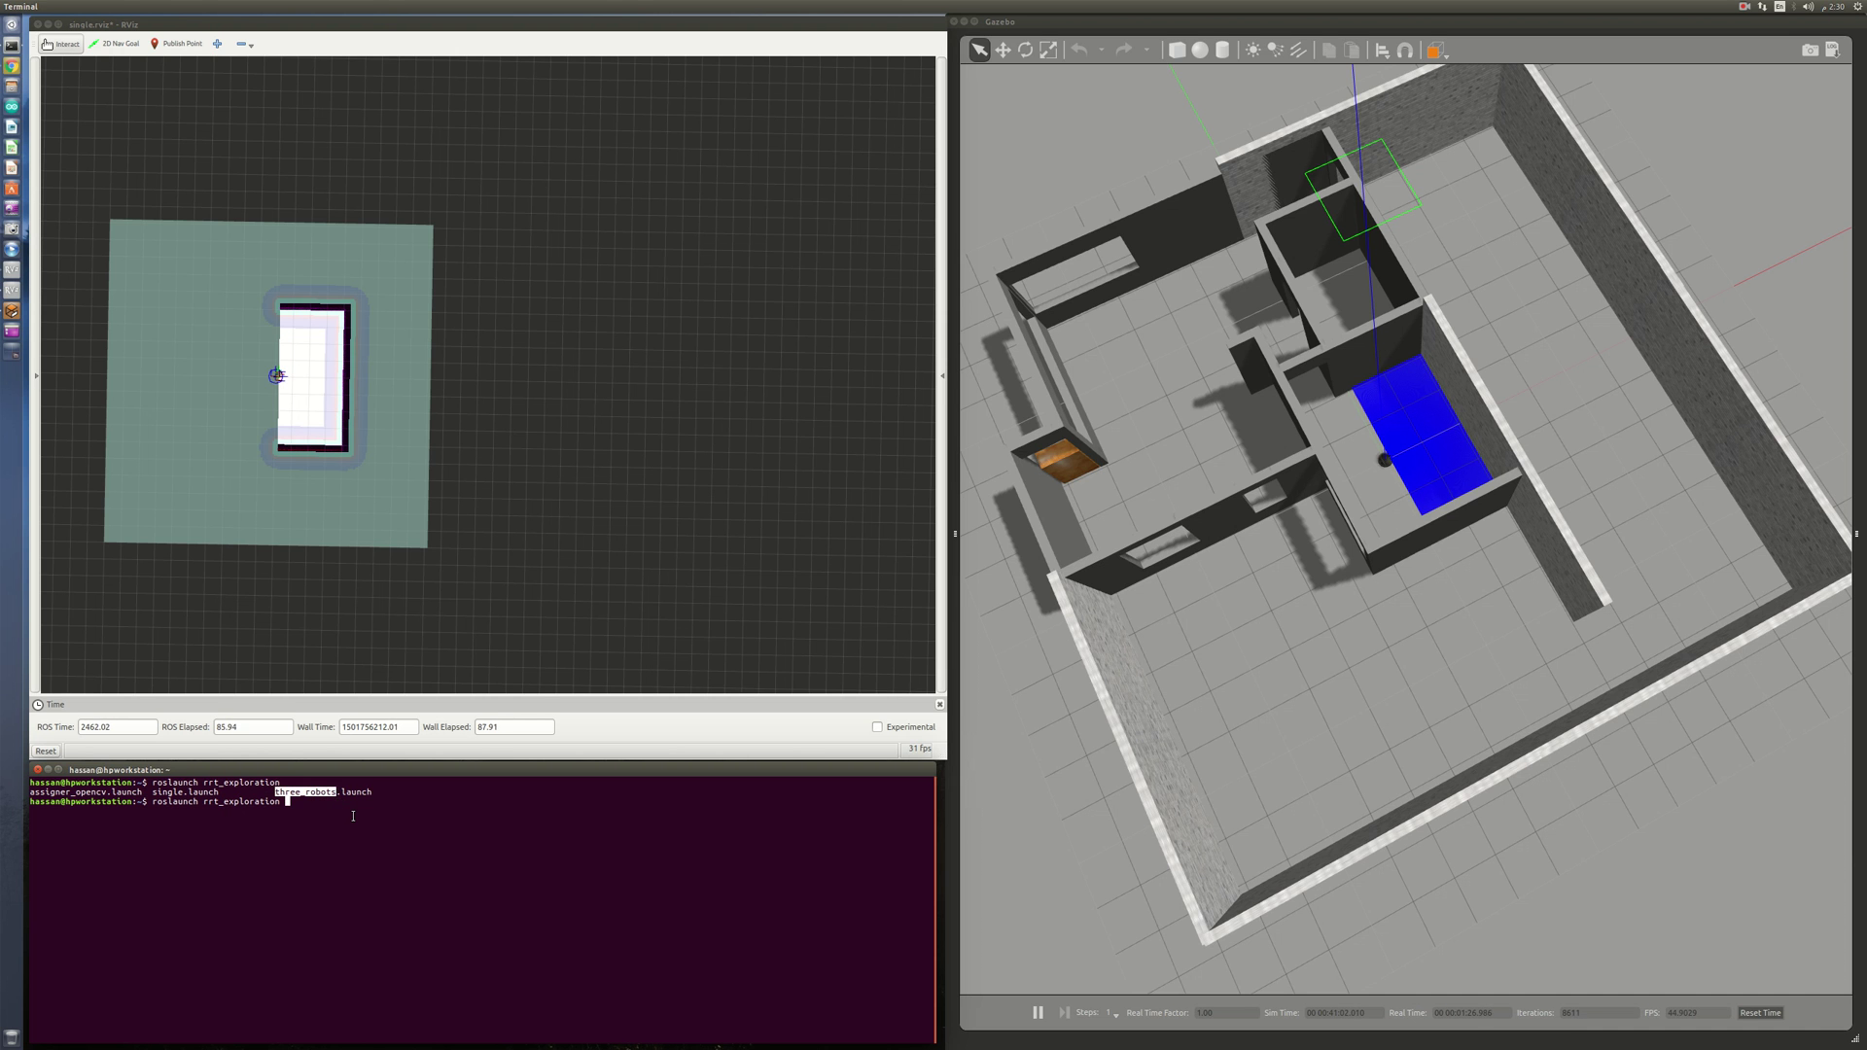
{"action": "left_click", "coordinate": [362, 810]}
{"action": "type", "text": "single.launch"}
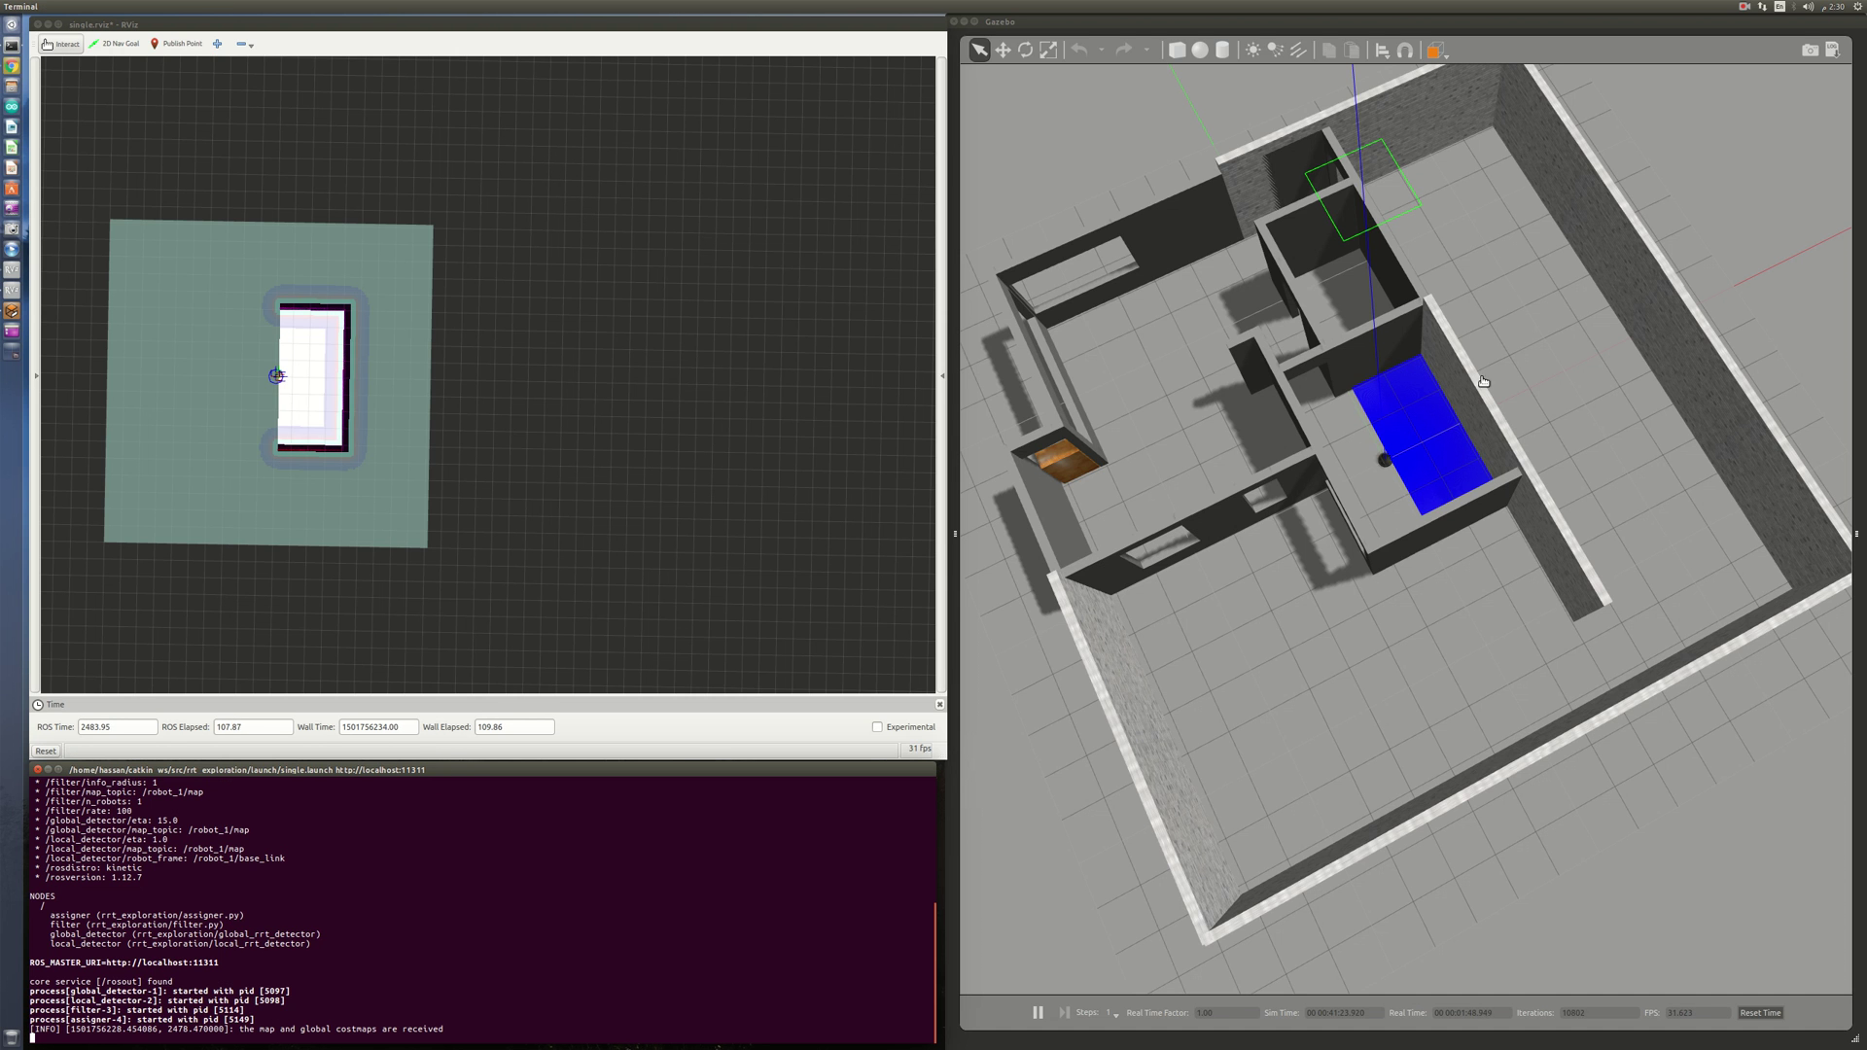
Step: Publish the region's four corners: top-left, bottom-left, bottom-right, then top-right
{"action": "left_click", "coordinate": [176, 45]}
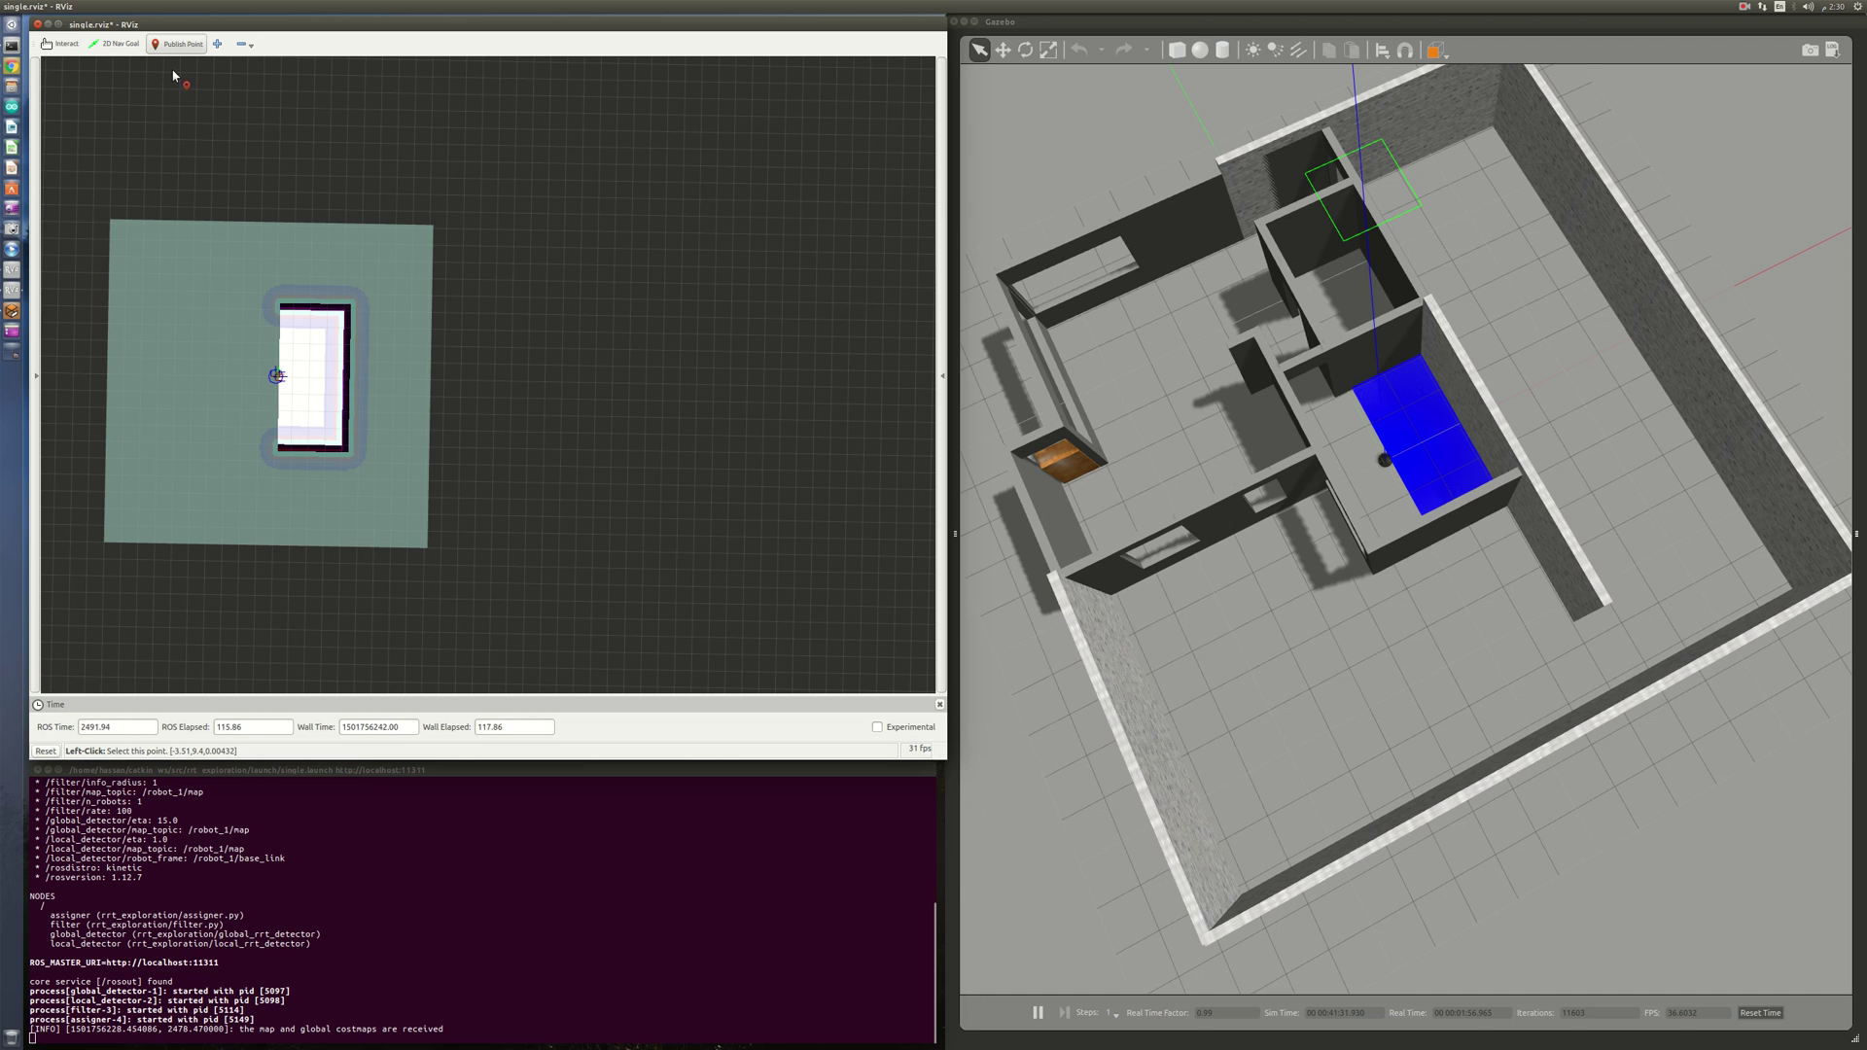
{"action": "left_click", "coordinate": [106, 67]}
{"action": "left_click", "coordinate": [89, 676]}
{"action": "left_click", "coordinate": [174, 43]}
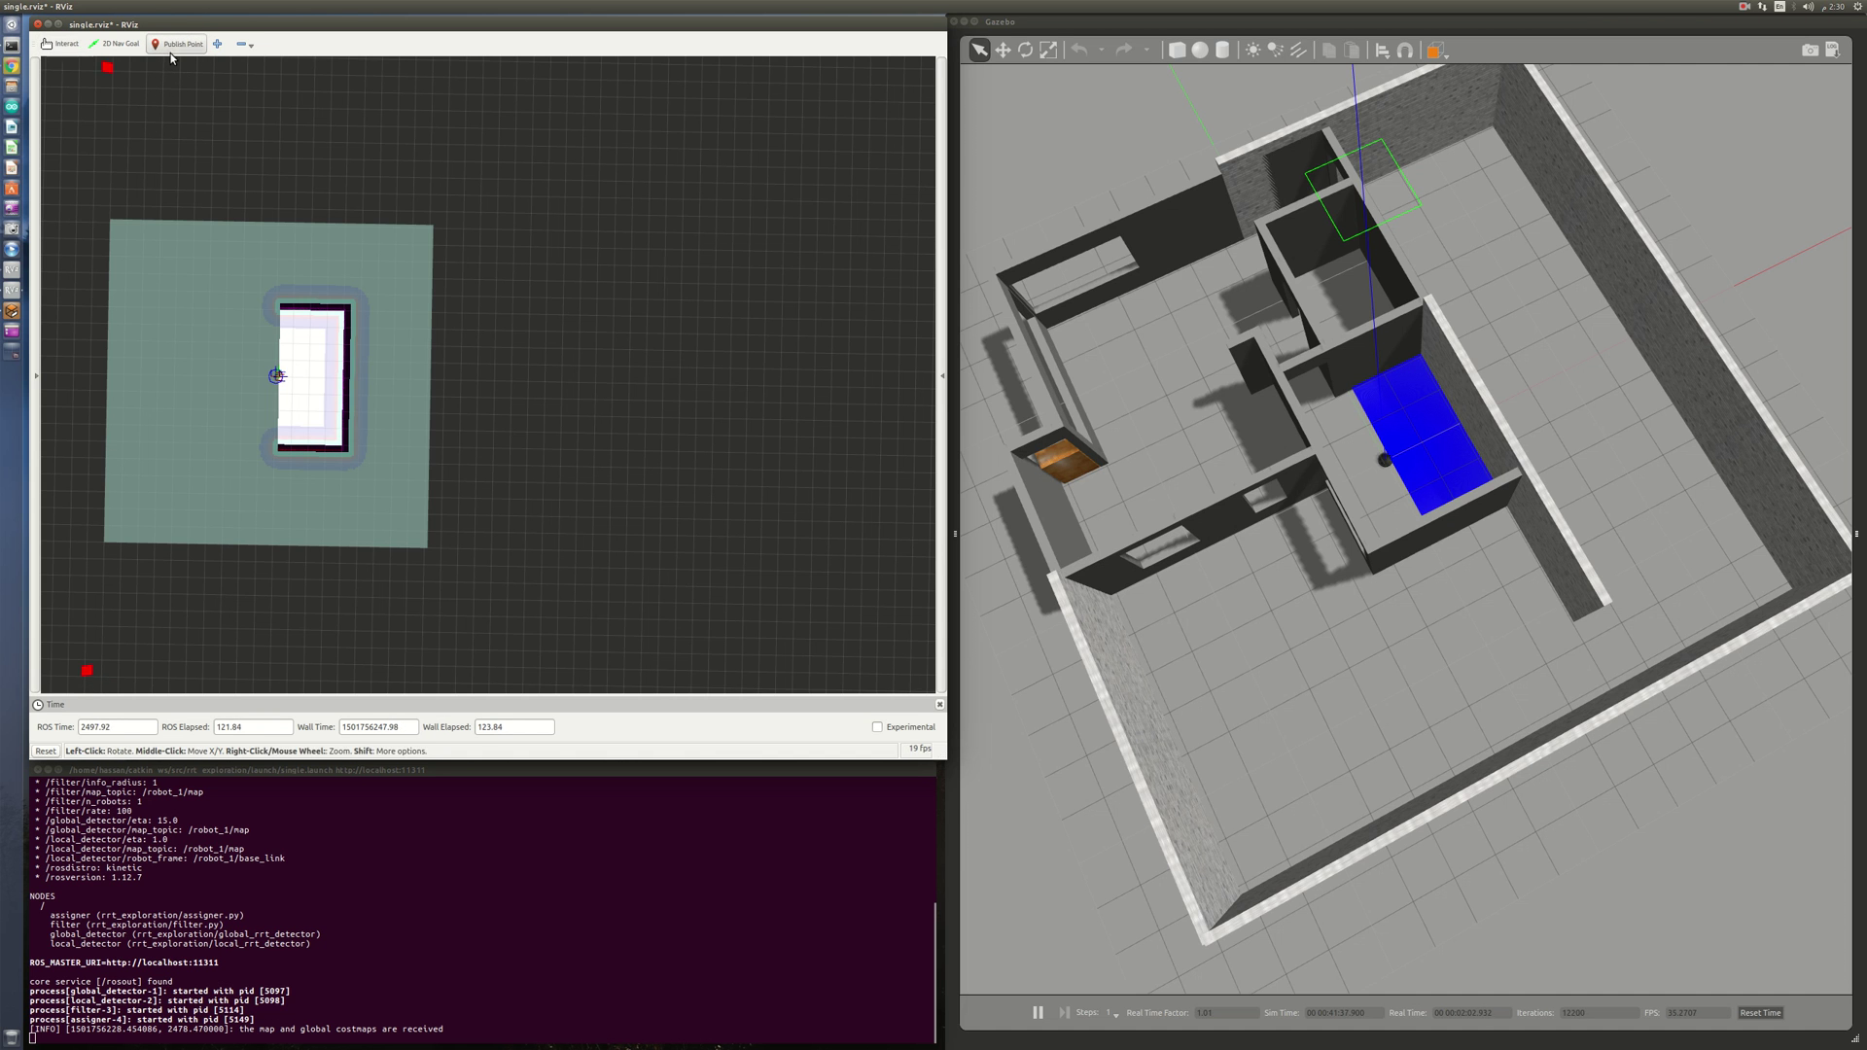
{"action": "left_click", "coordinate": [910, 671]}
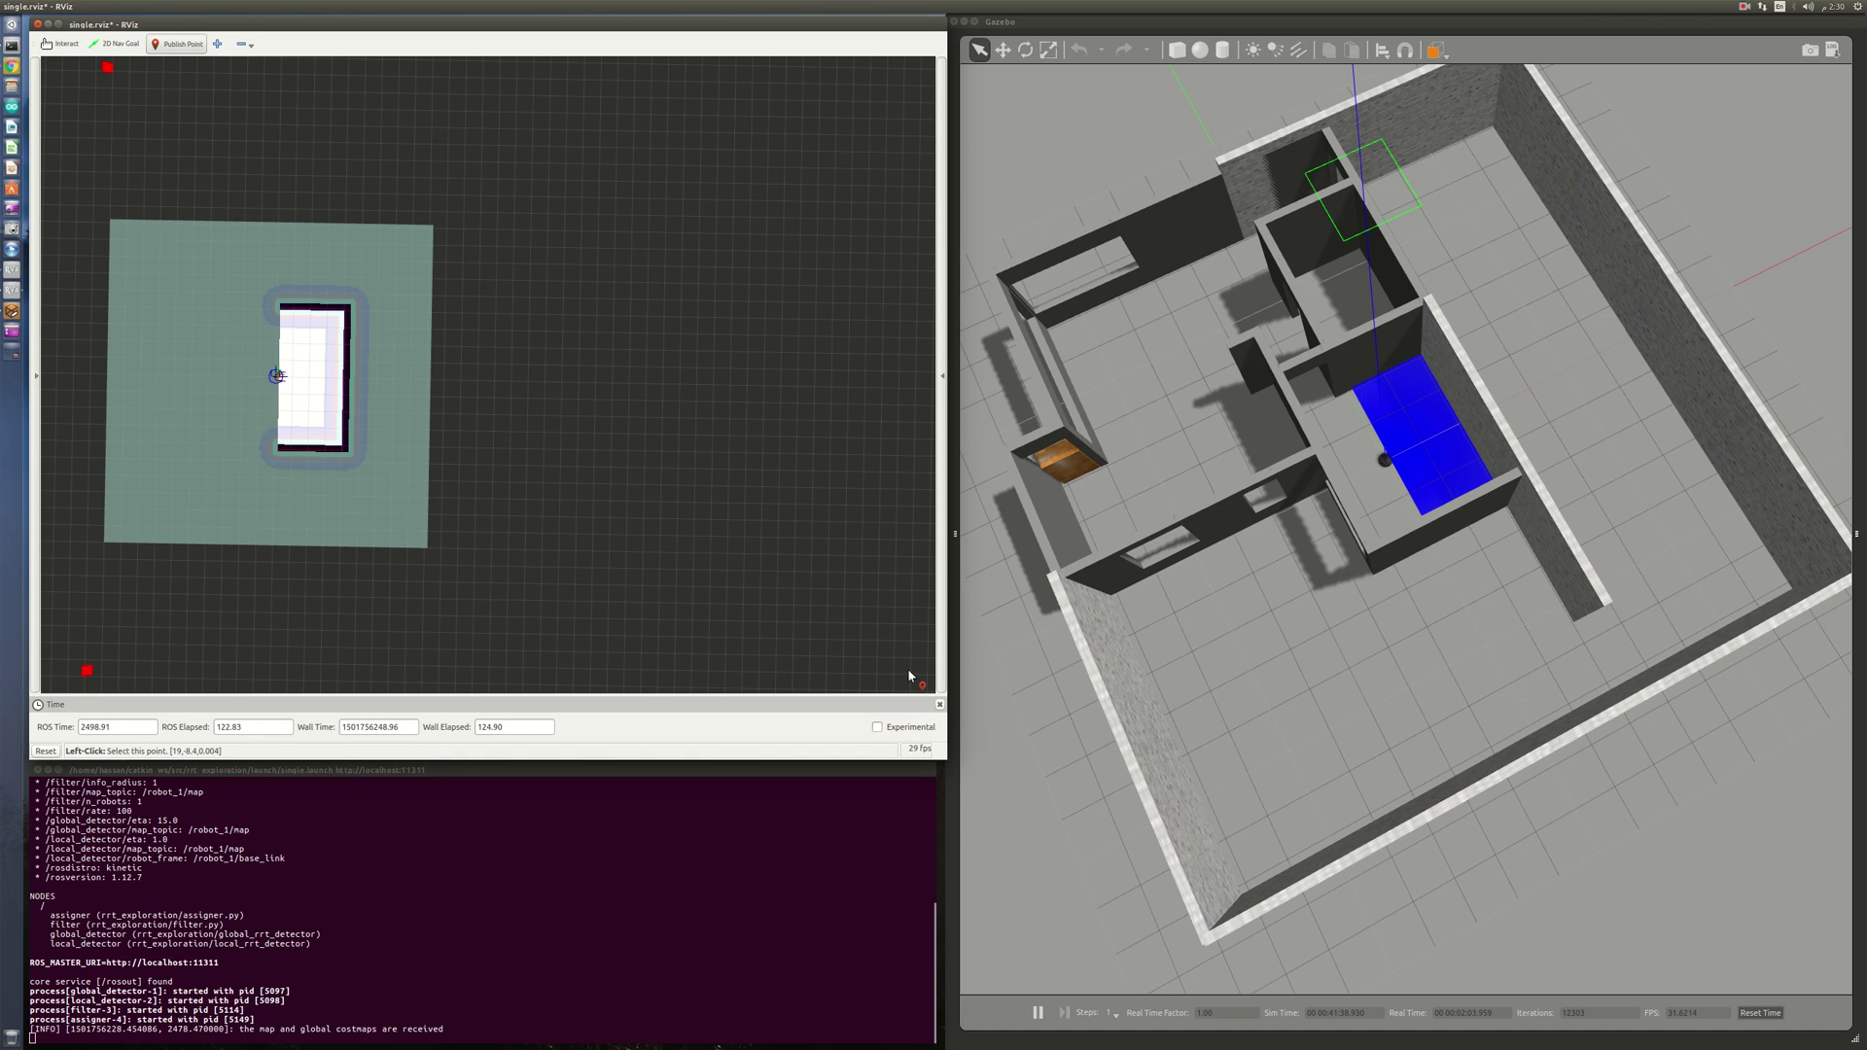
{"action": "left_click", "coordinate": [174, 44]}
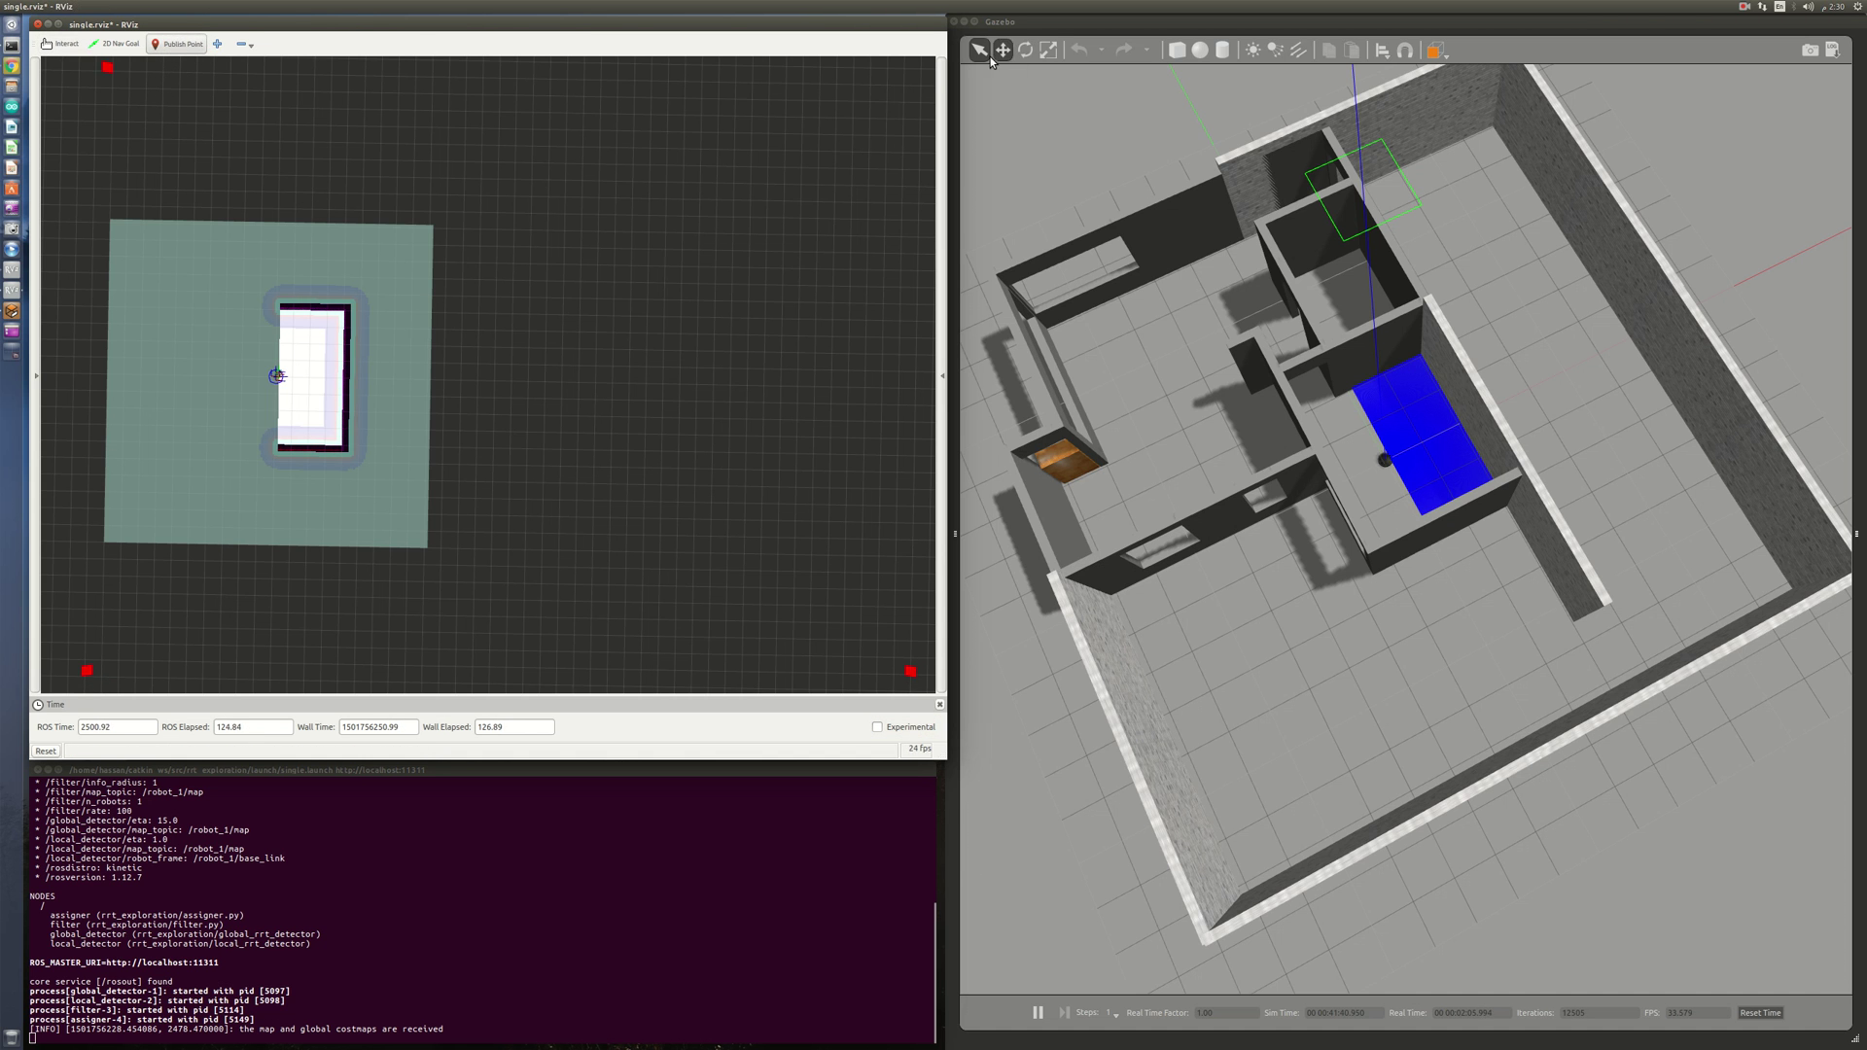
{"action": "left_click", "coordinate": [902, 69]}
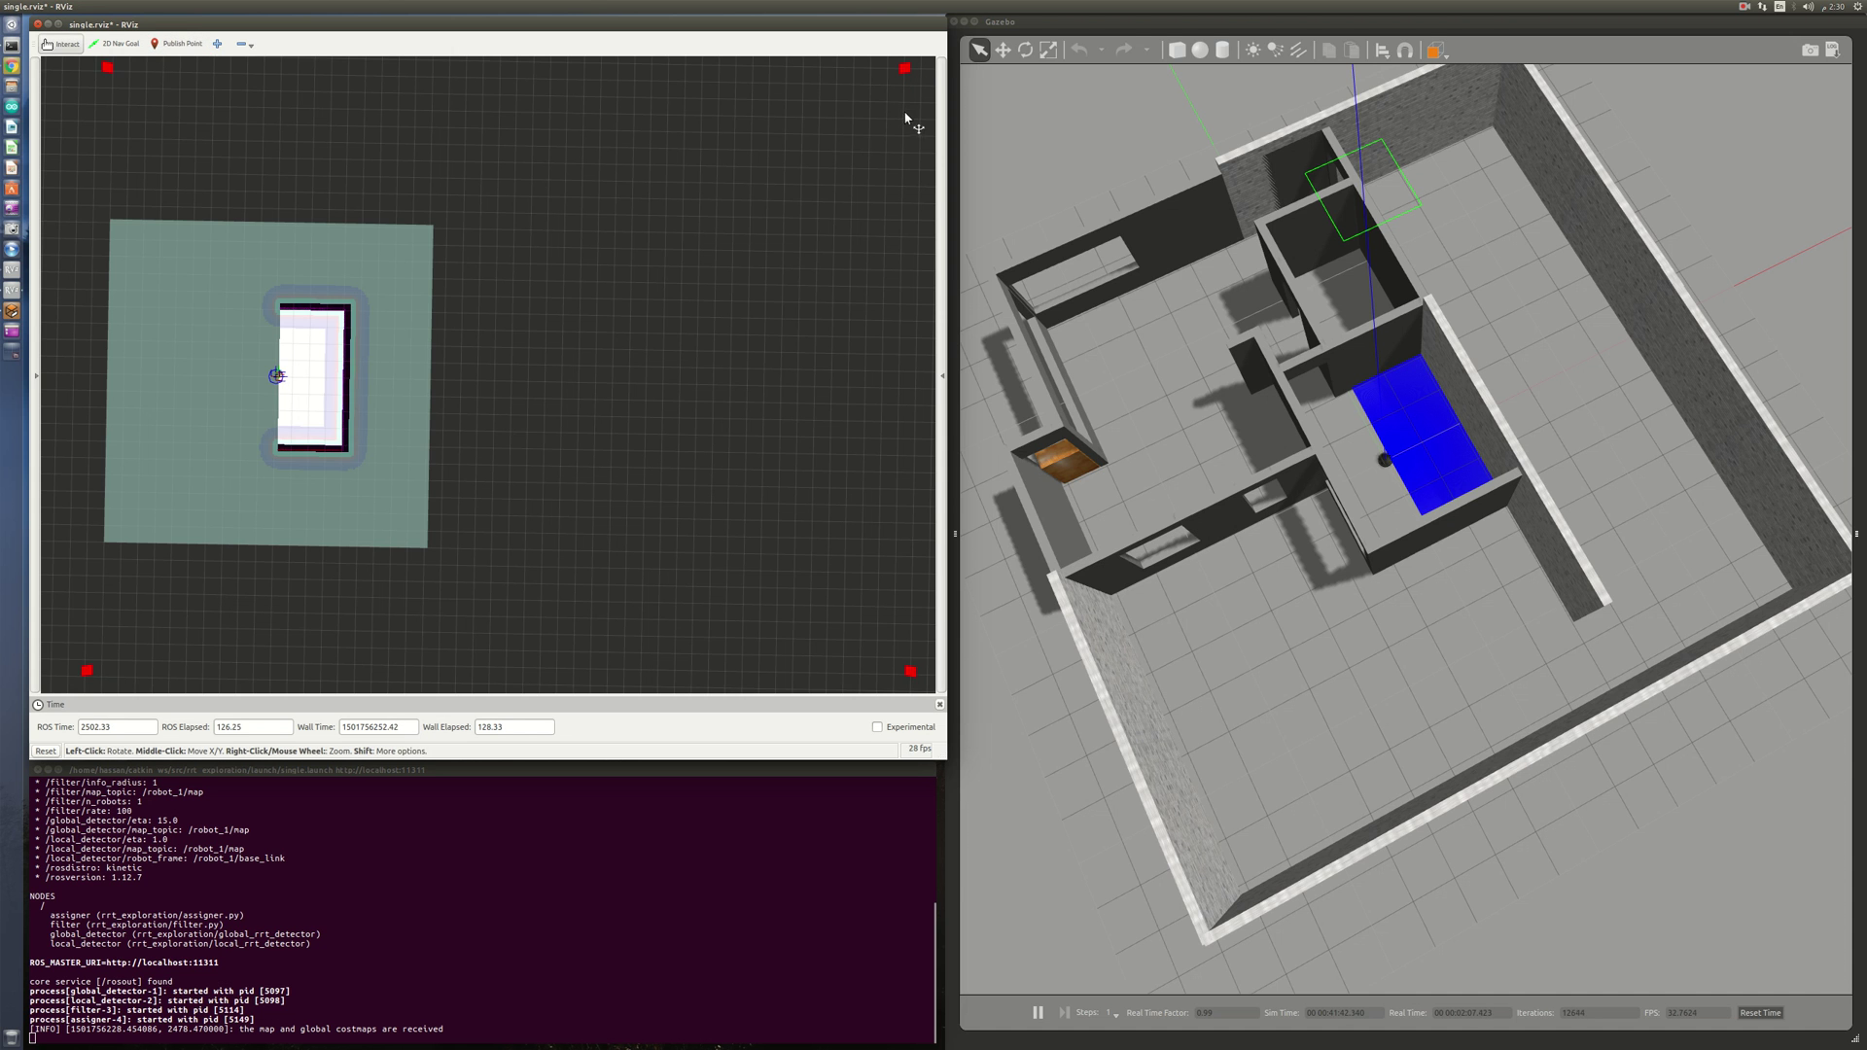
{"action": "left_click", "coordinate": [173, 44]}
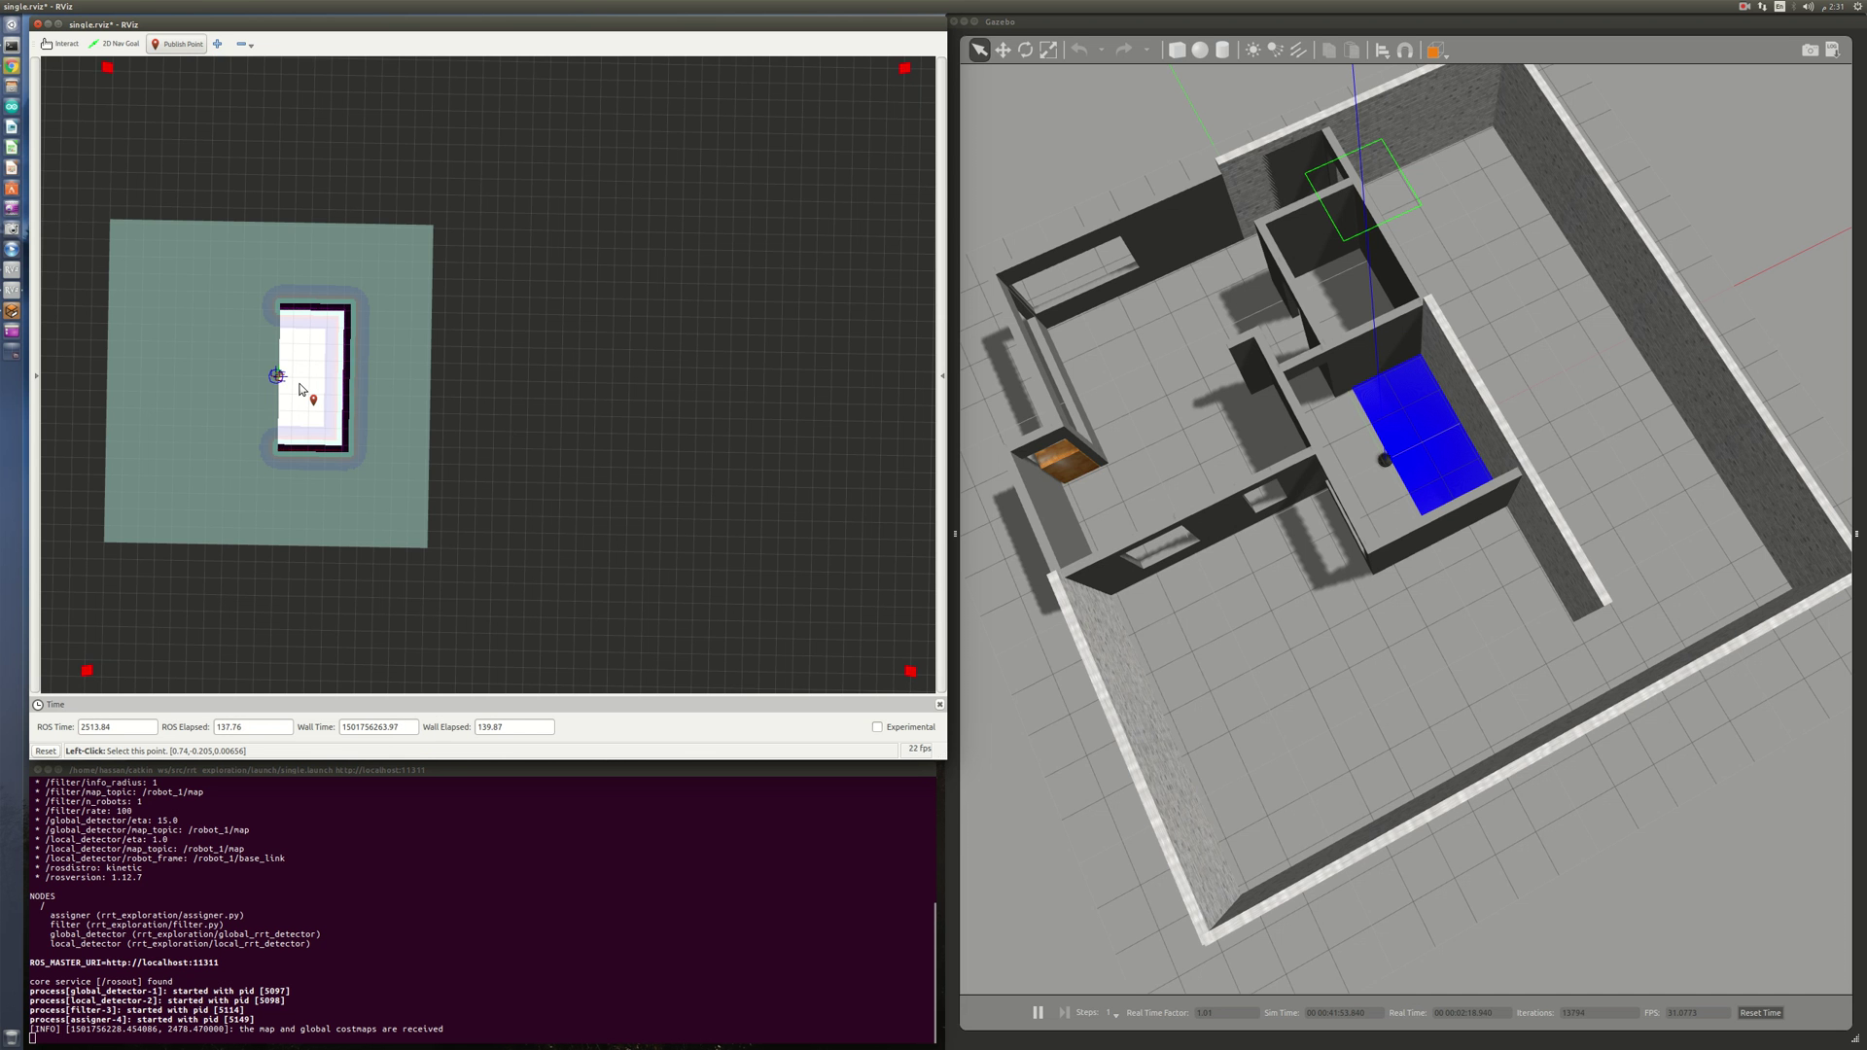
Step: Publish the start point inside the known room next to the robot
{"action": "left_click", "coordinate": [302, 389]}
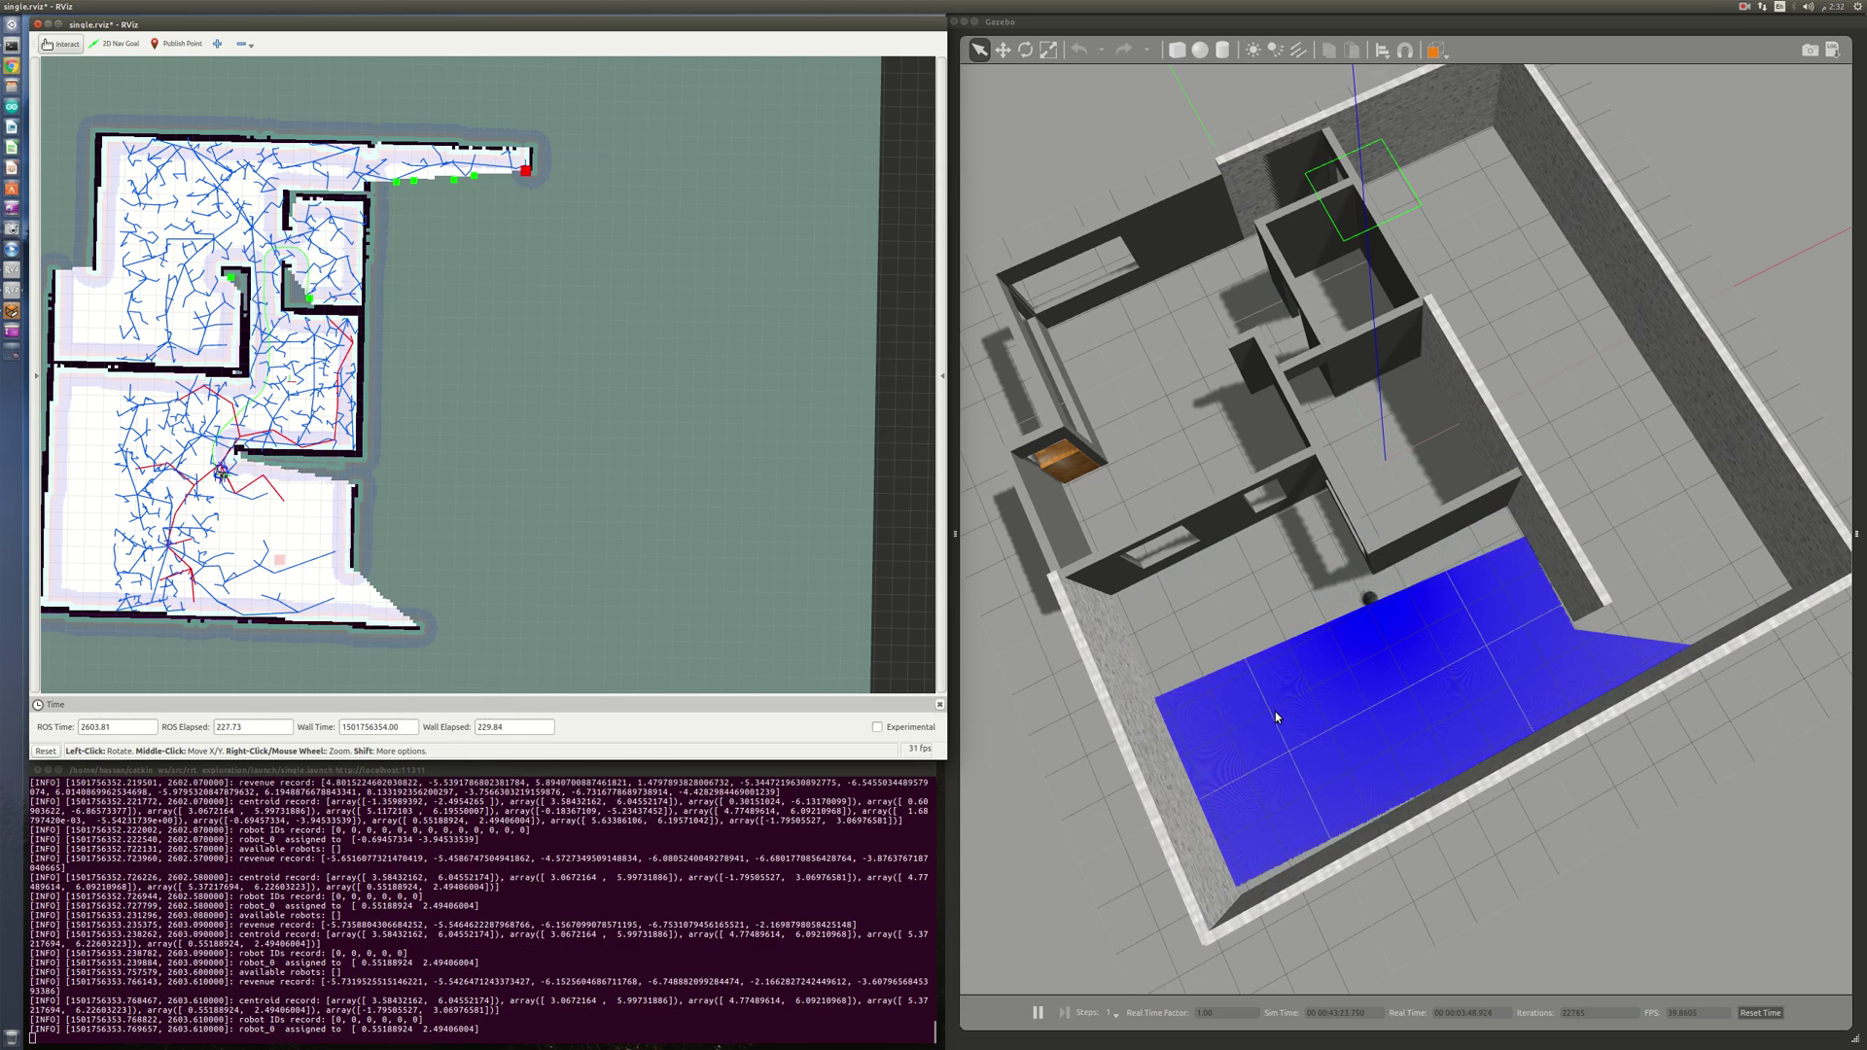
Step: Wait while exploration extends the map and trees into the lower-right area
{"action": "left_click", "coordinate": [1745, 6]}
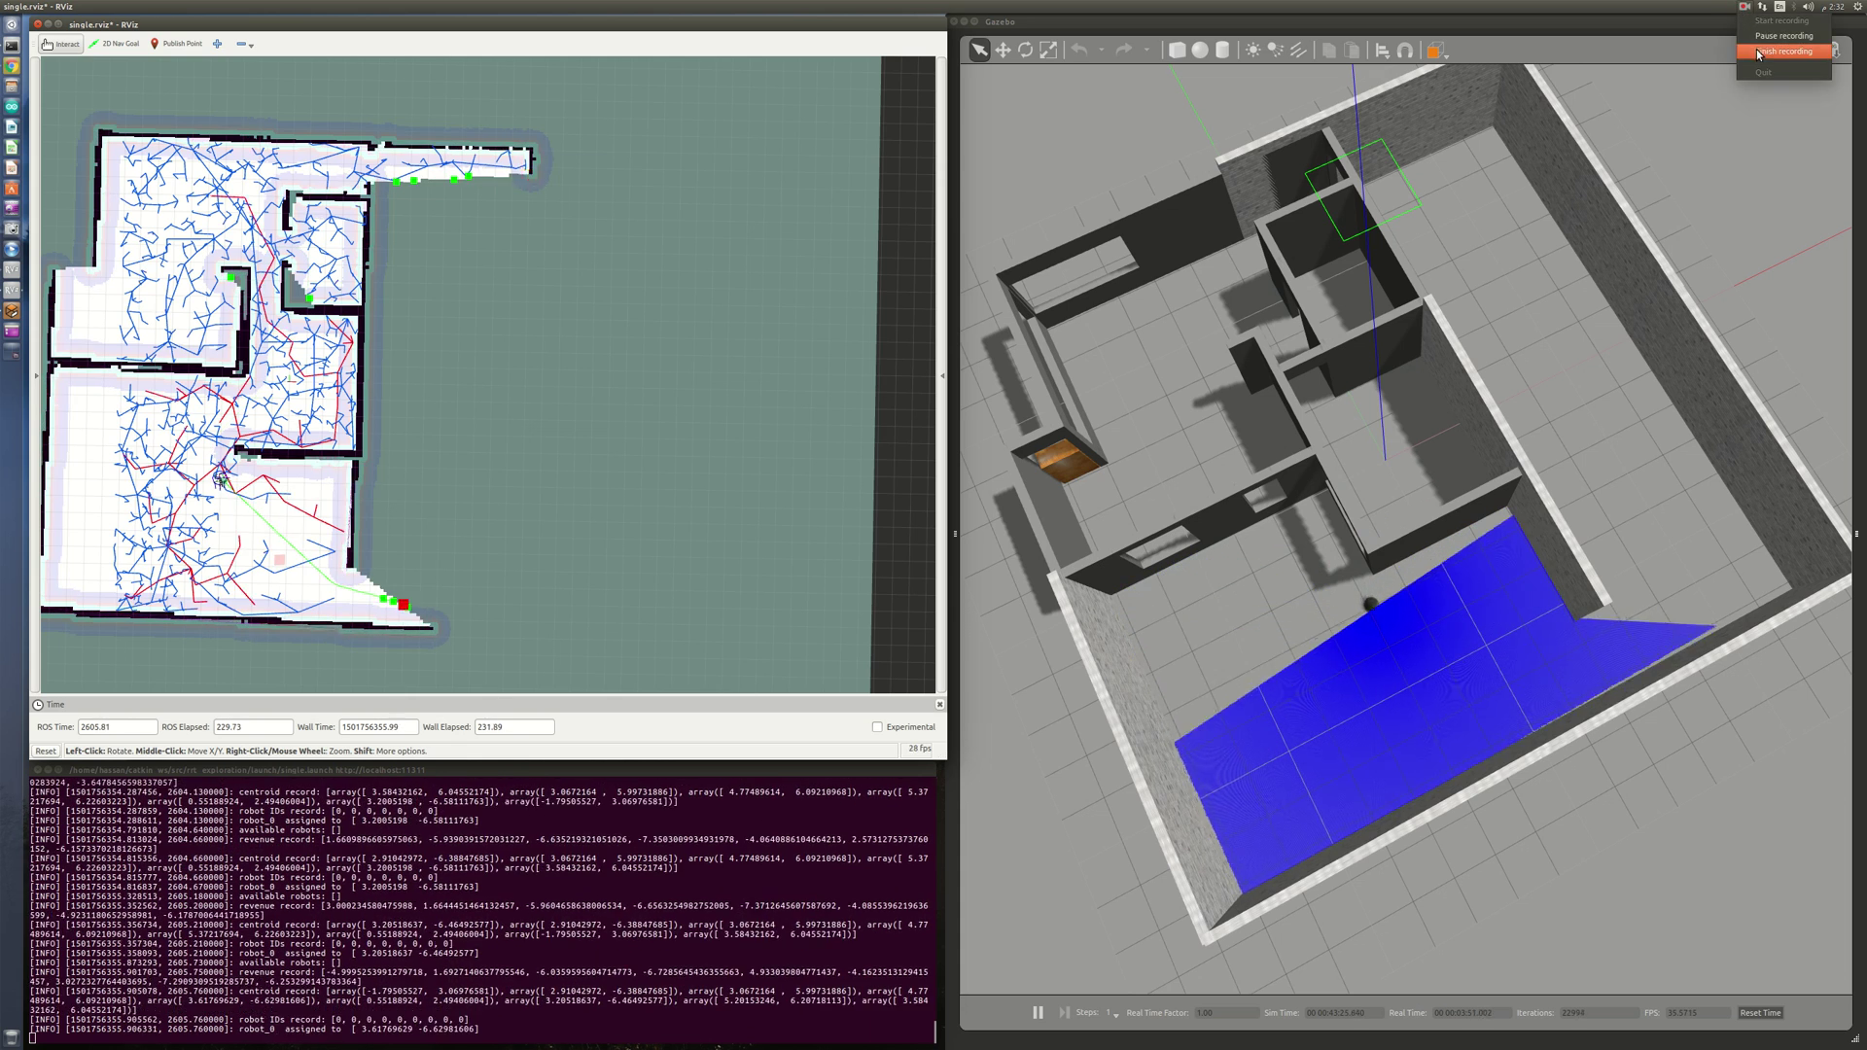